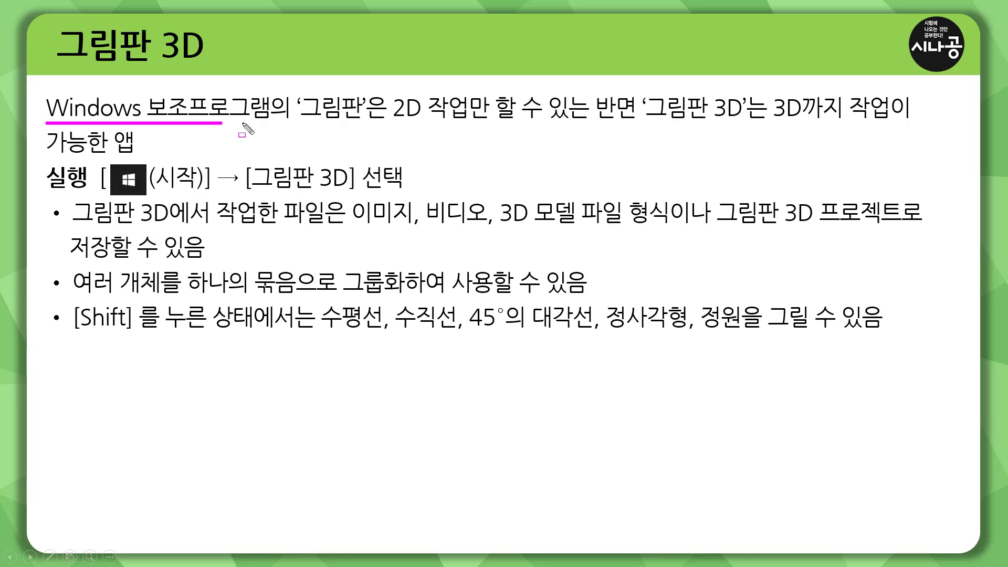
mouse_move(325, 89)
mouse_down()
mouse_move(302, 104)
mouse_move(363, 125)
mouse_up()
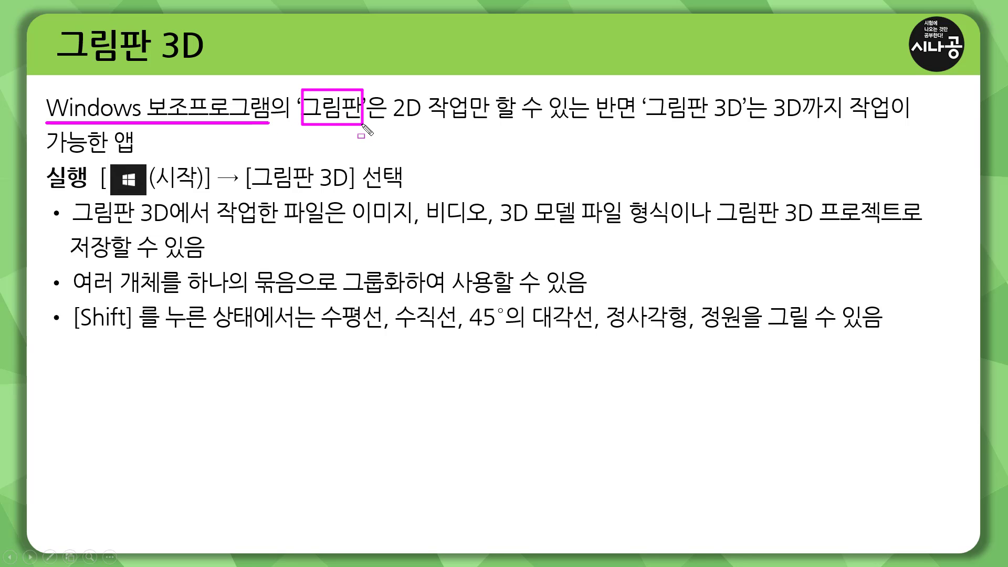
mouse_move(650, 90)
mouse_down()
mouse_move(660, 119)
mouse_move(745, 126)
mouse_up()
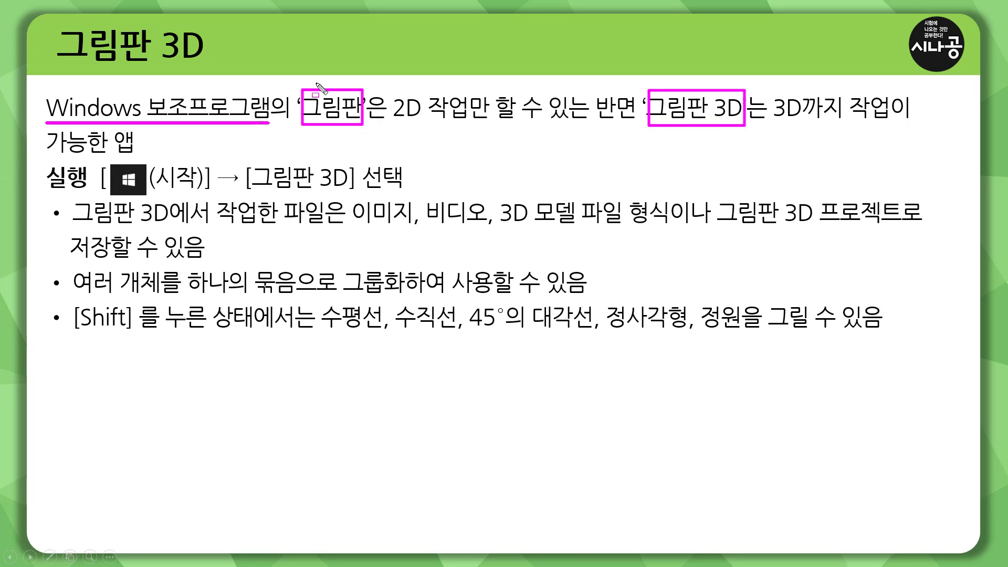
drag(391, 121, 491, 121)
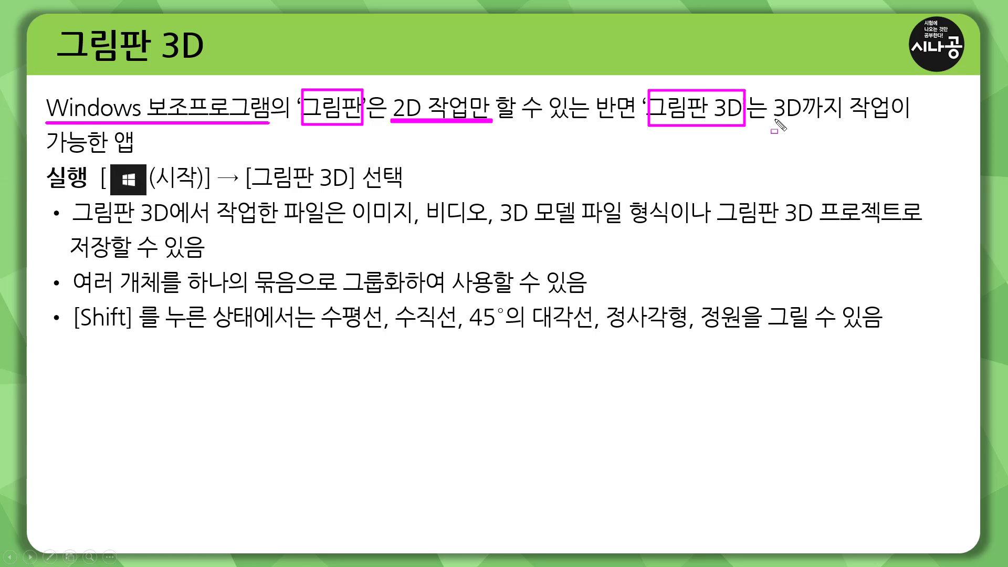
drag(774, 121, 897, 121)
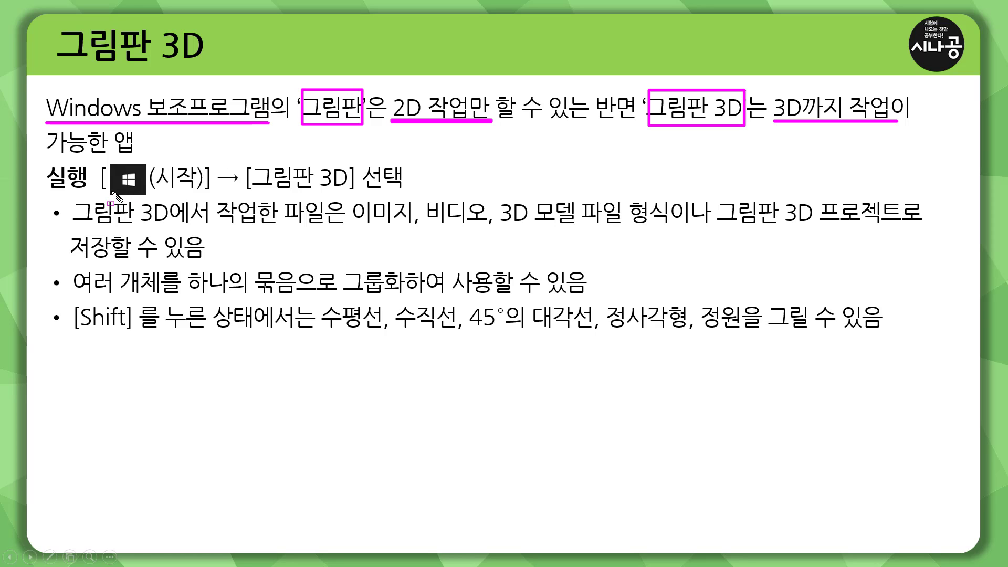
drag(107, 192, 352, 191)
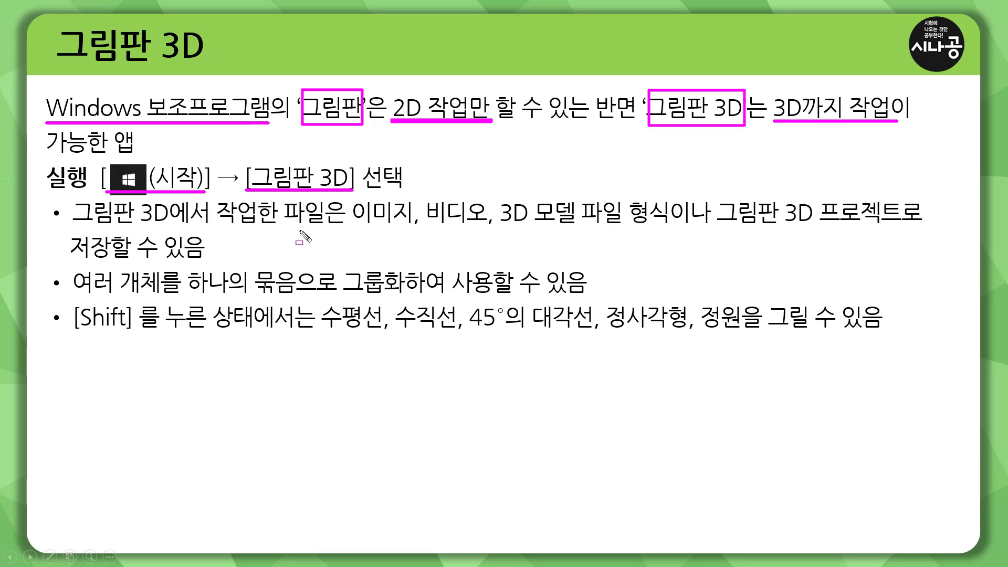
drag(224, 229, 589, 226)
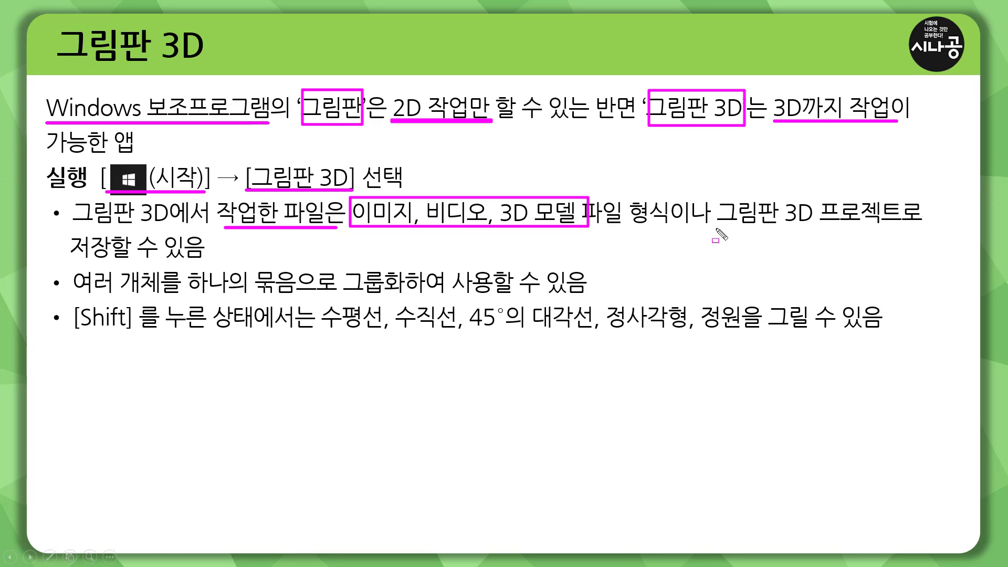
drag(710, 229, 906, 230)
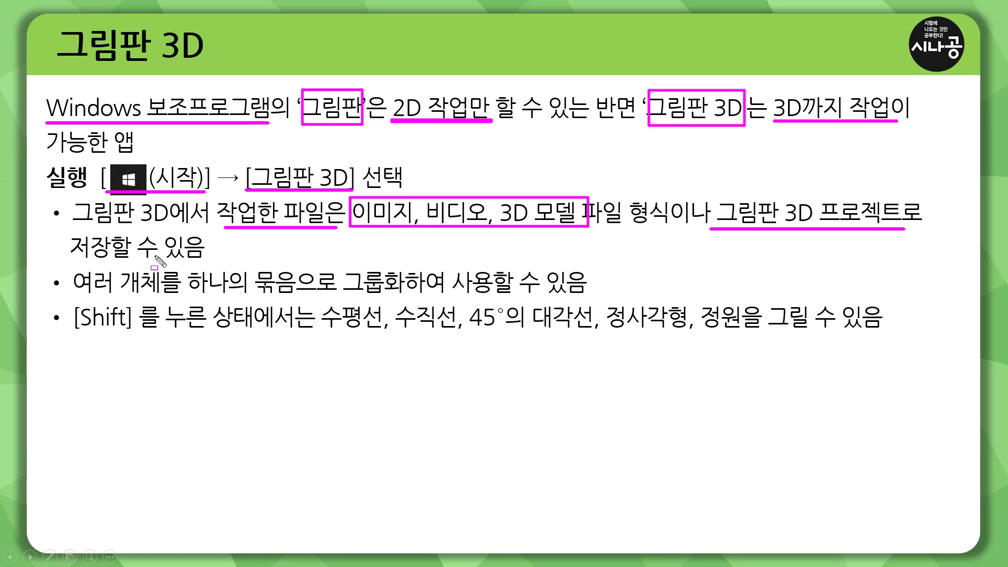
drag(70, 258, 107, 258)
mouse_move(72, 273)
mouse_down()
mouse_move(183, 296)
mouse_move(183, 271)
mouse_move(184, 296)
mouse_move(427, 297)
mouse_up()
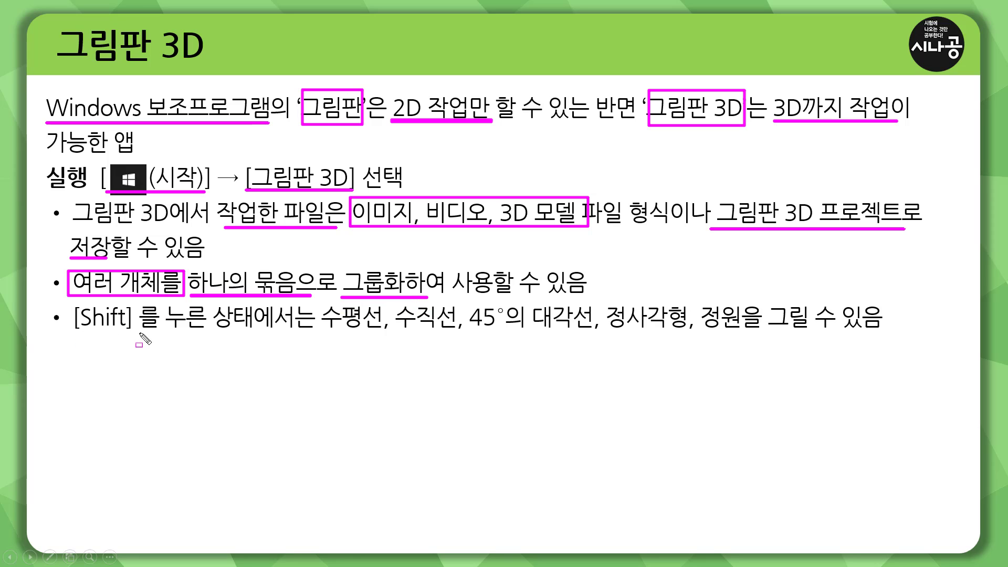
drag(72, 333, 134, 334)
drag(320, 336, 756, 336)
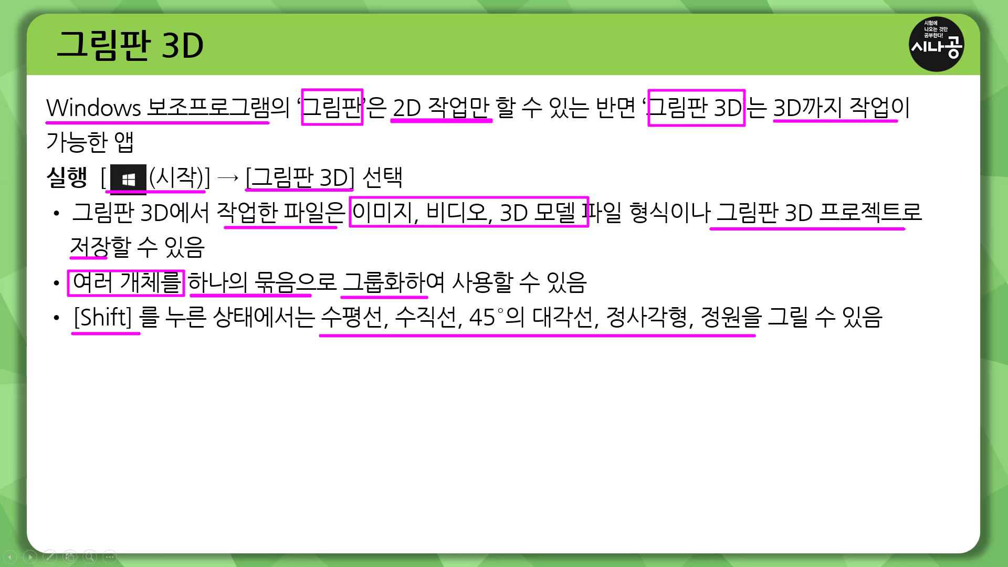
key(e)
Switch to Paint 3D and rotate the blue cylinder in 3D so that it lies diagonally across the canvas
key(alt+Tab)
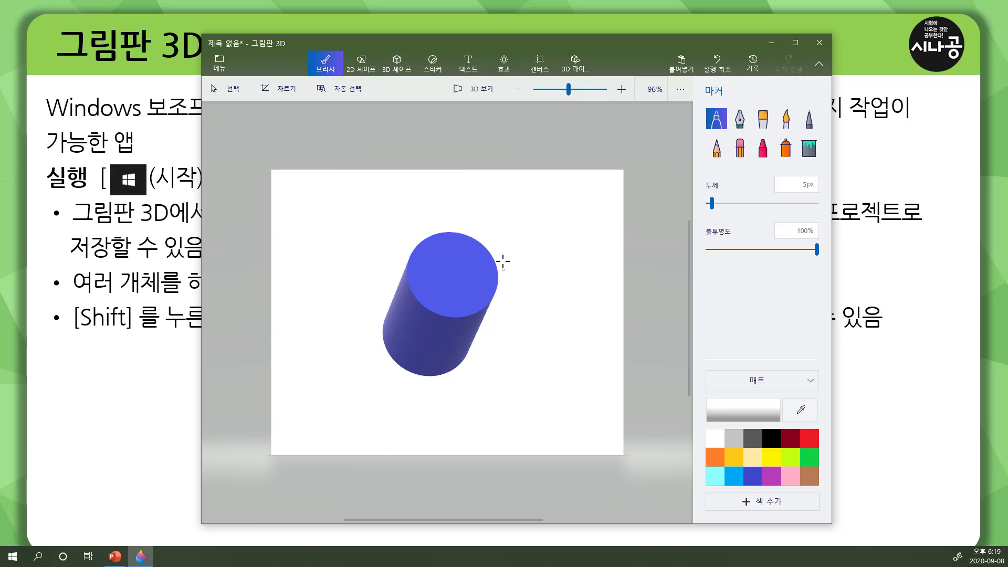
mouse_move(387, 289)
drag(448, 391, 376, 284)
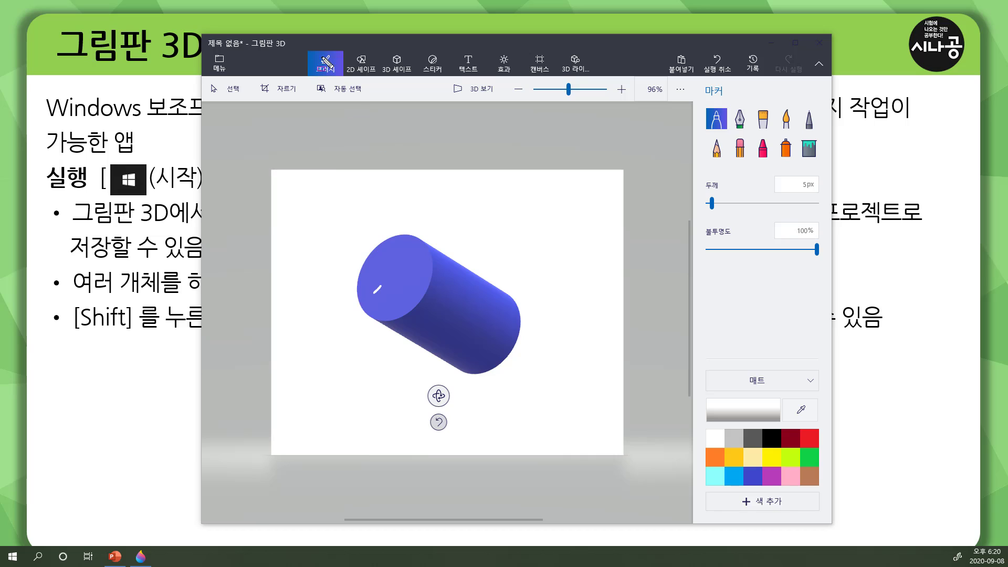
Examine the brush types, the thickness and opacity settings, and the material and color palette for brushes
mouse_move(309, 50)
mouse_down()
mouse_move(342, 75)
mouse_move(570, 77)
mouse_up()
key(Escape)
key(ctrl+2)
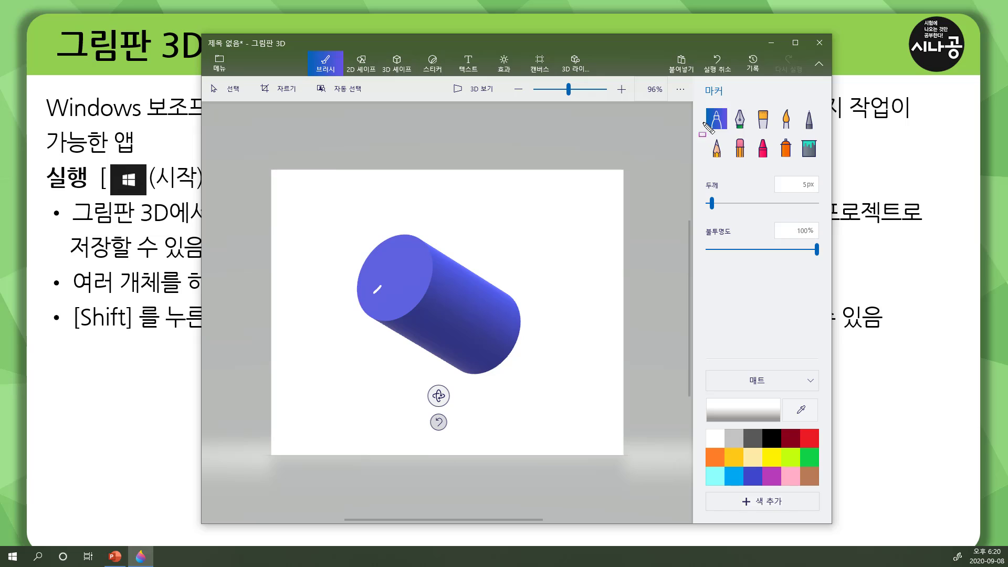
drag(700, 101, 823, 163)
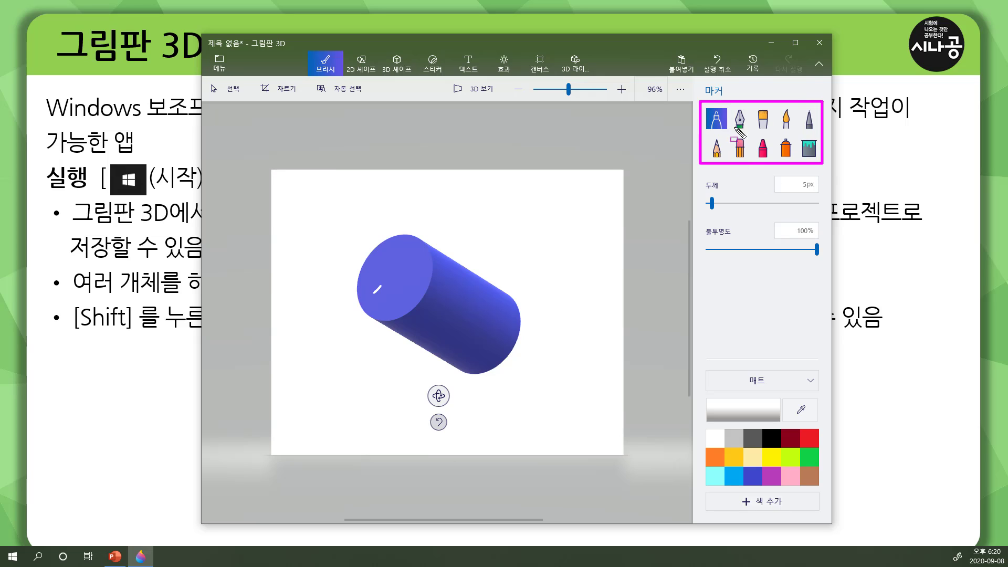
mouse_move(700, 175)
mouse_down()
mouse_move(714, 221)
mouse_move(823, 261)
mouse_up()
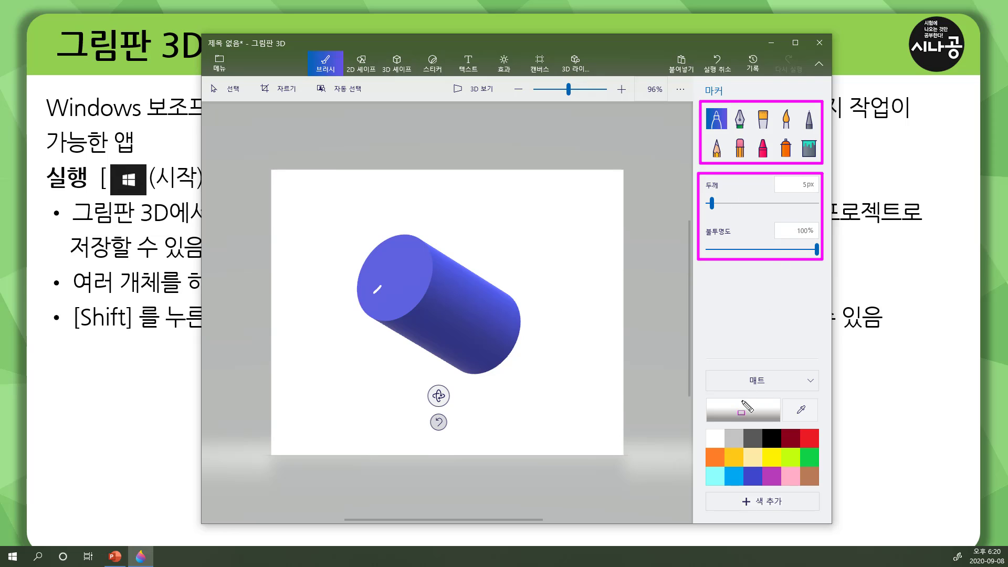
mouse_move(690, 359)
mouse_down()
mouse_move(725, 475)
mouse_move(826, 519)
mouse_up()
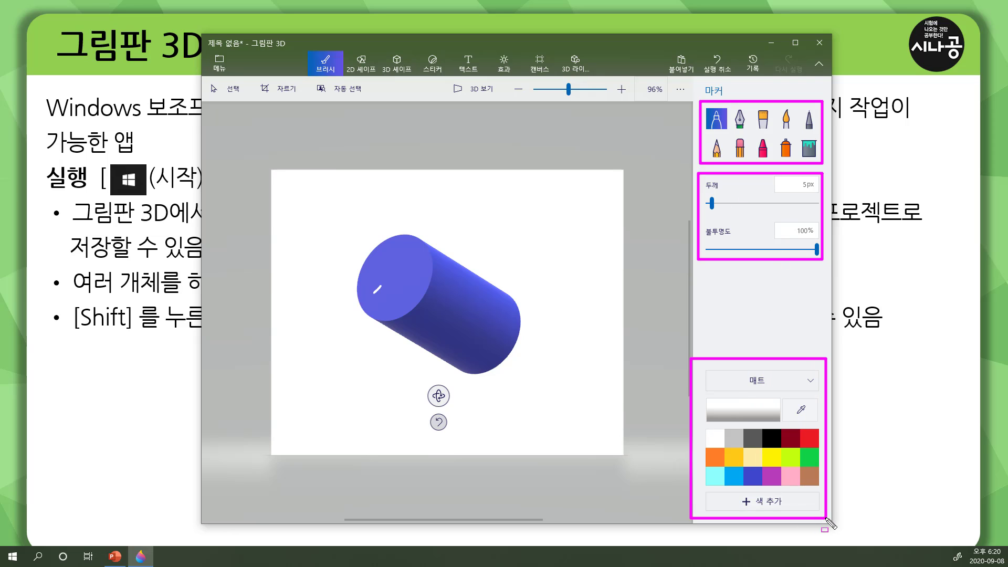
key(Escape)
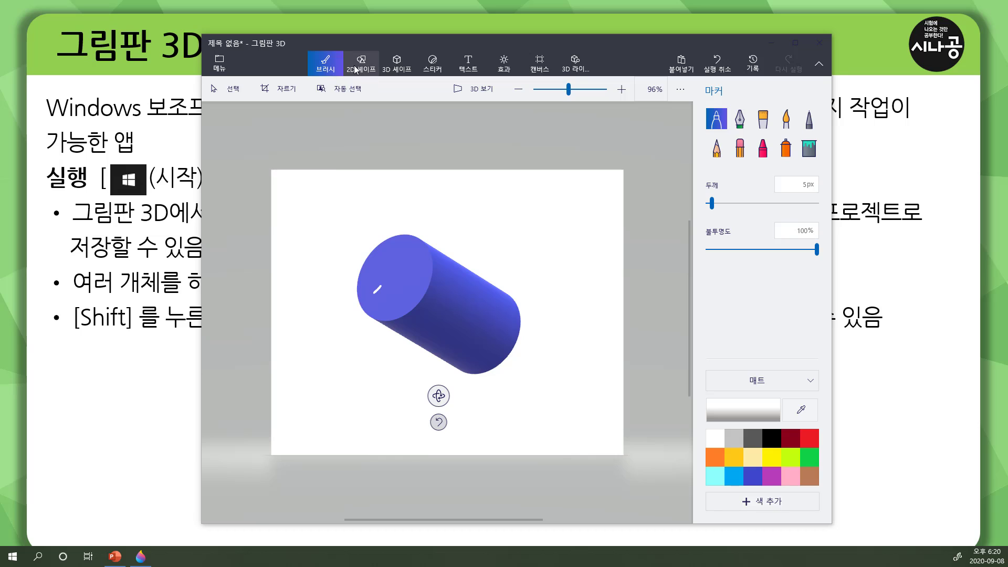
Show the 2D shapes and review the line and curve tools and the set of 2D shapes
click(369, 67)
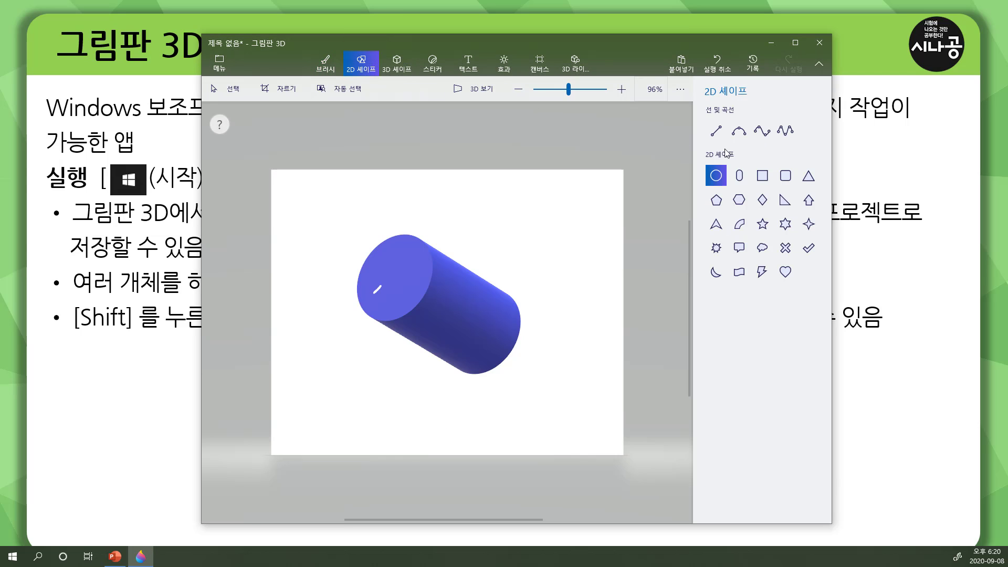
drag(703, 103, 806, 144)
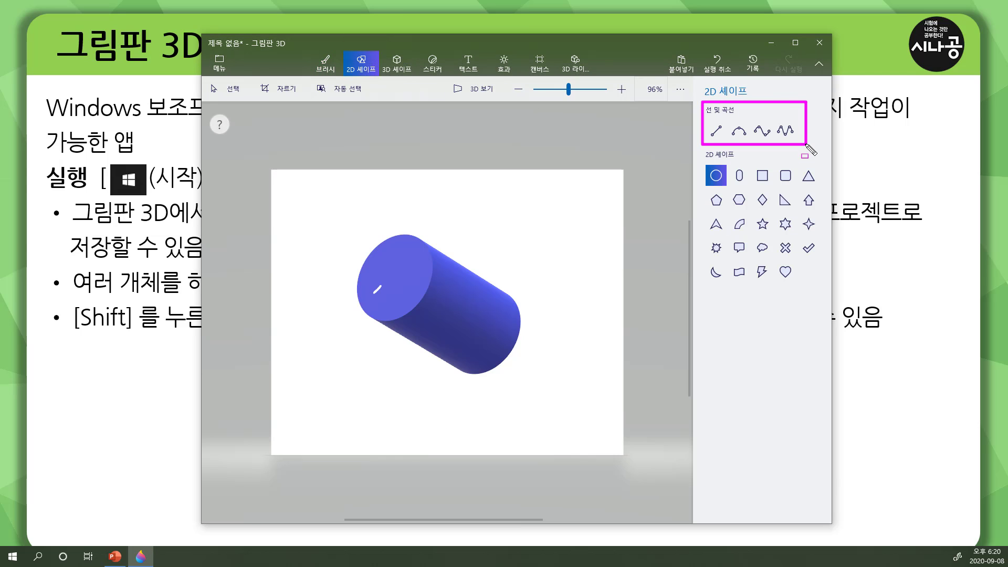
mouse_move(702, 150)
mouse_down()
mouse_move(735, 236)
mouse_move(823, 288)
mouse_up()
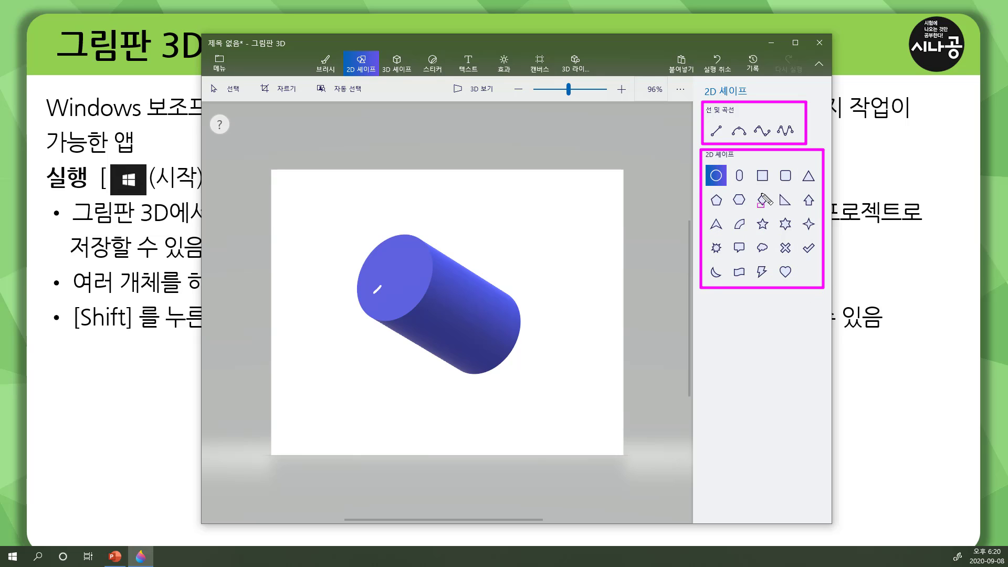
key(Escape)
Show the 3D shapes and review the 3D drawing tools, 3D objects, 3D models and color palette
click(405, 73)
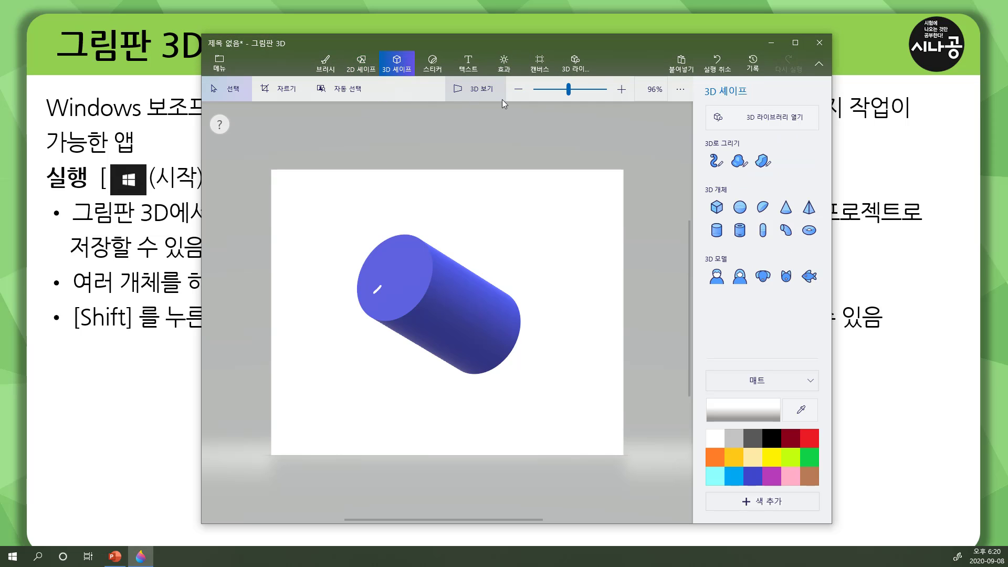
mouse_move(693, 134)
mouse_down()
mouse_move(732, 164)
mouse_move(782, 174)
mouse_up()
mouse_move(698, 182)
mouse_down()
mouse_move(706, 202)
mouse_move(830, 248)
mouse_up()
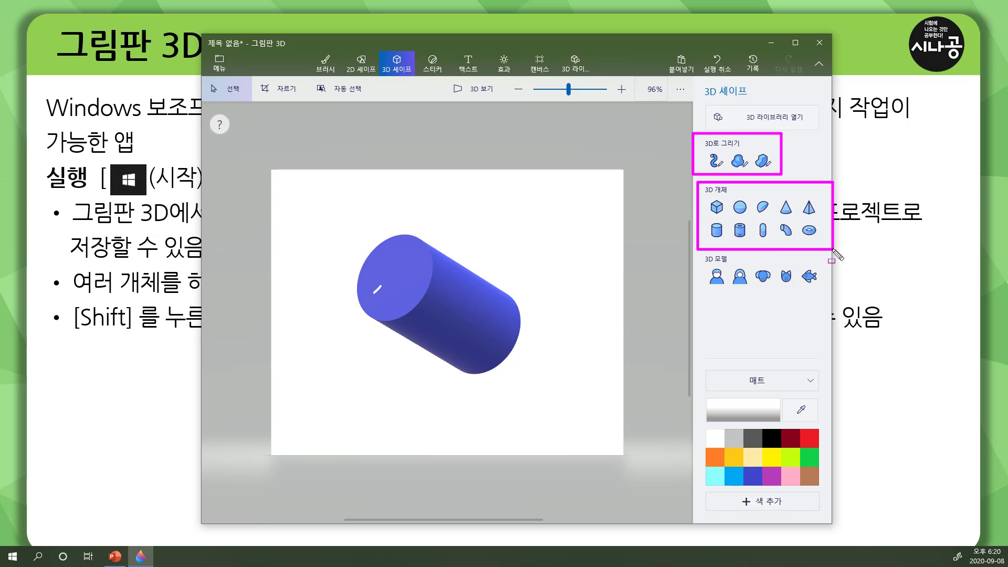
mouse_move(695, 252)
mouse_down()
mouse_move(815, 300)
mouse_move(824, 292)
mouse_up()
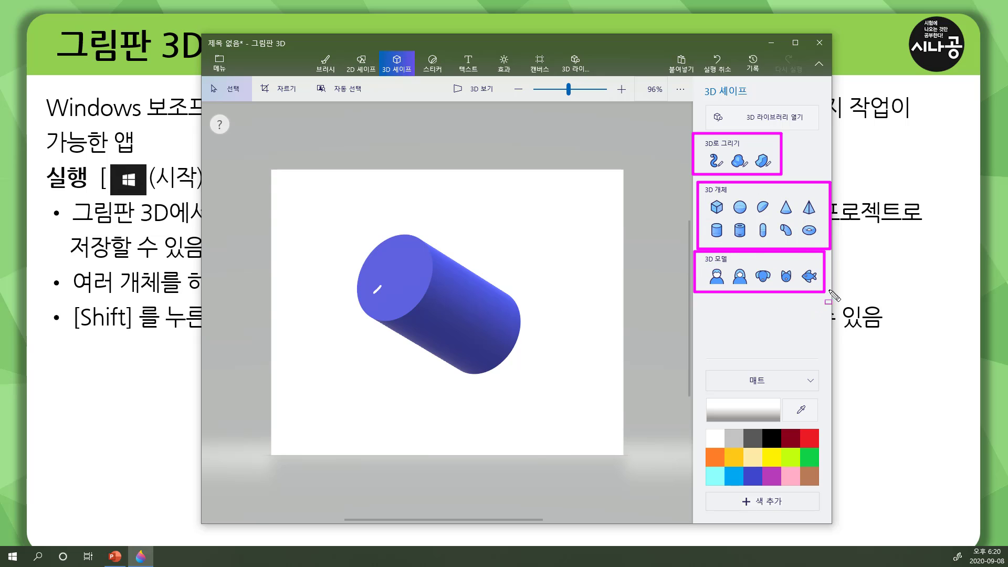
mouse_move(693, 387)
mouse_down()
mouse_move(827, 520)
mouse_move(836, 516)
mouse_up()
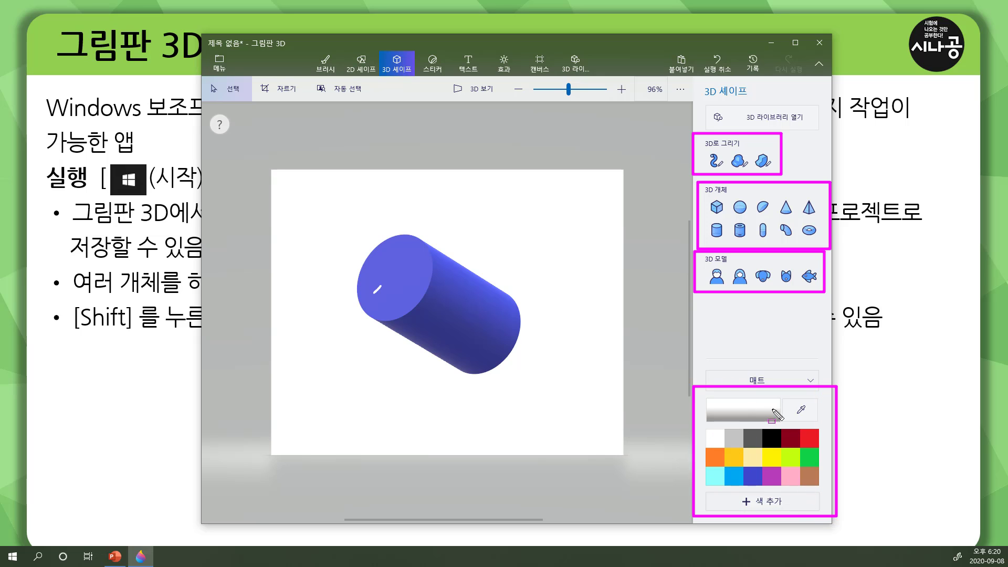
key(Escape)
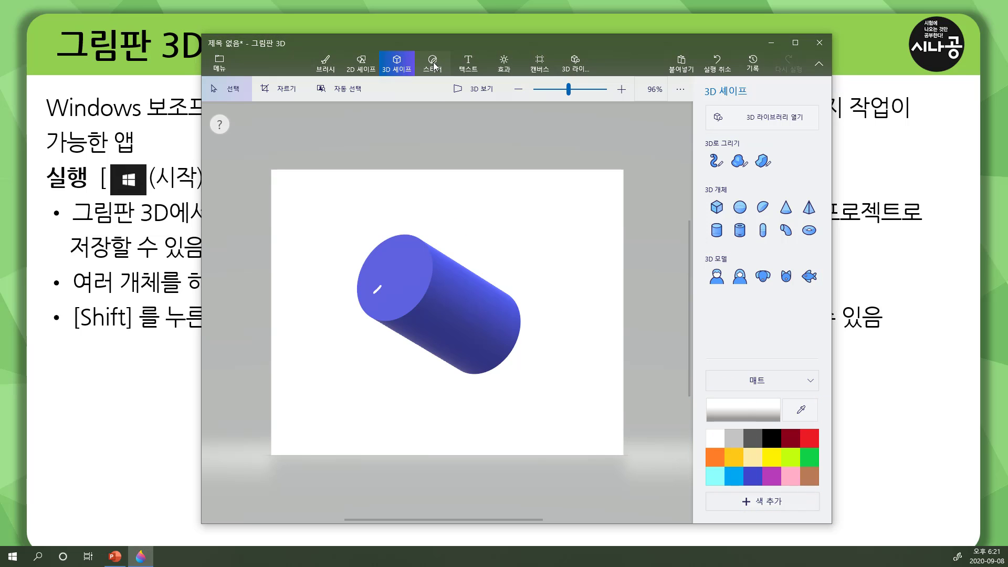
Show the stickers, review the sticker collection, and look through the available textures
click(434, 63)
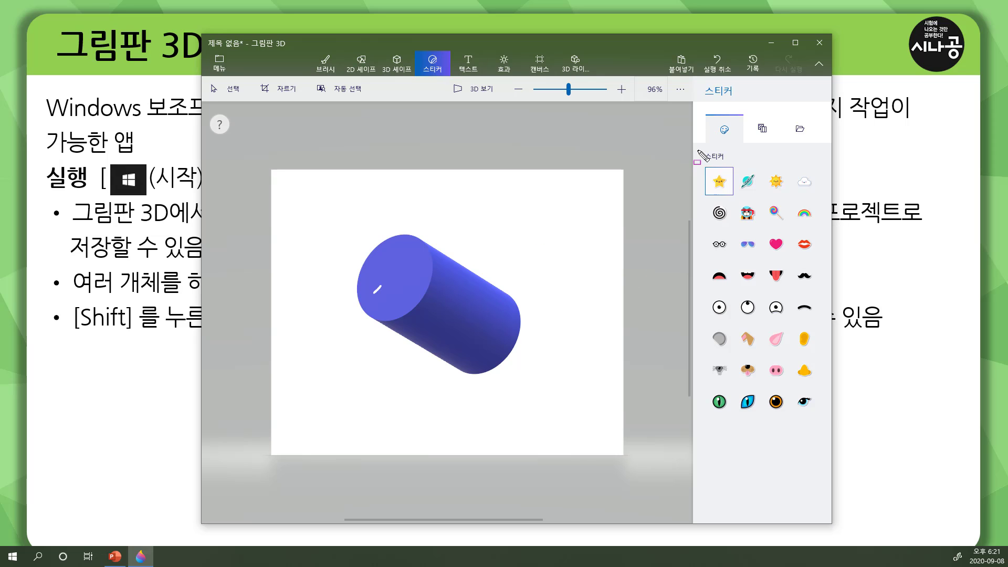
mouse_move(697, 150)
mouse_down()
mouse_move(775, 366)
mouse_move(824, 424)
mouse_up()
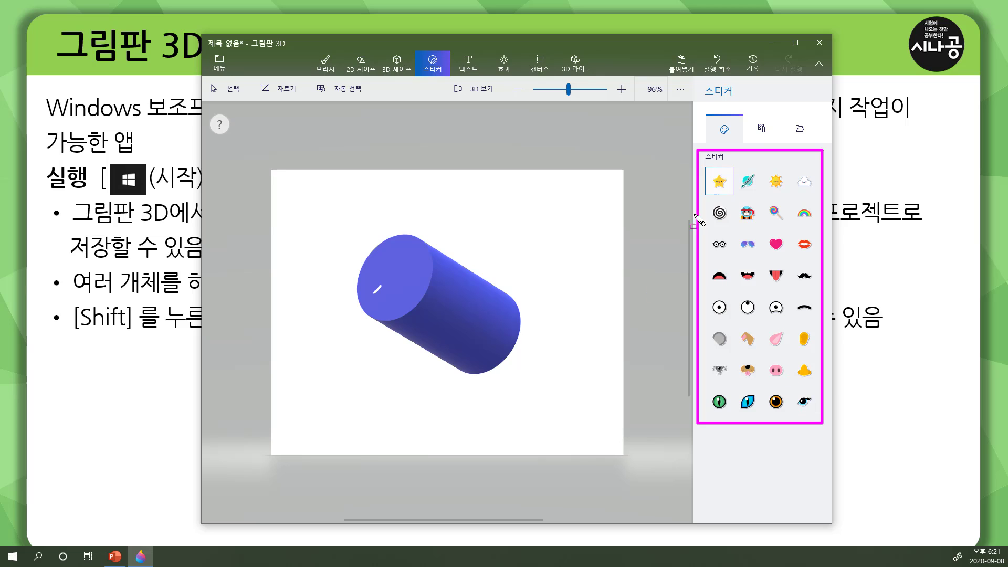
click(762, 129)
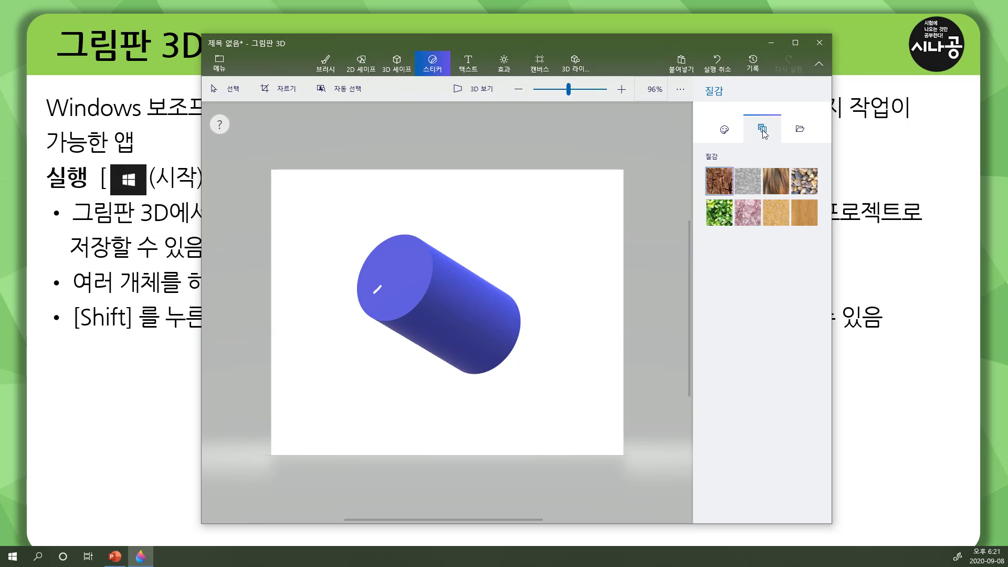
drag(703, 149, 822, 234)
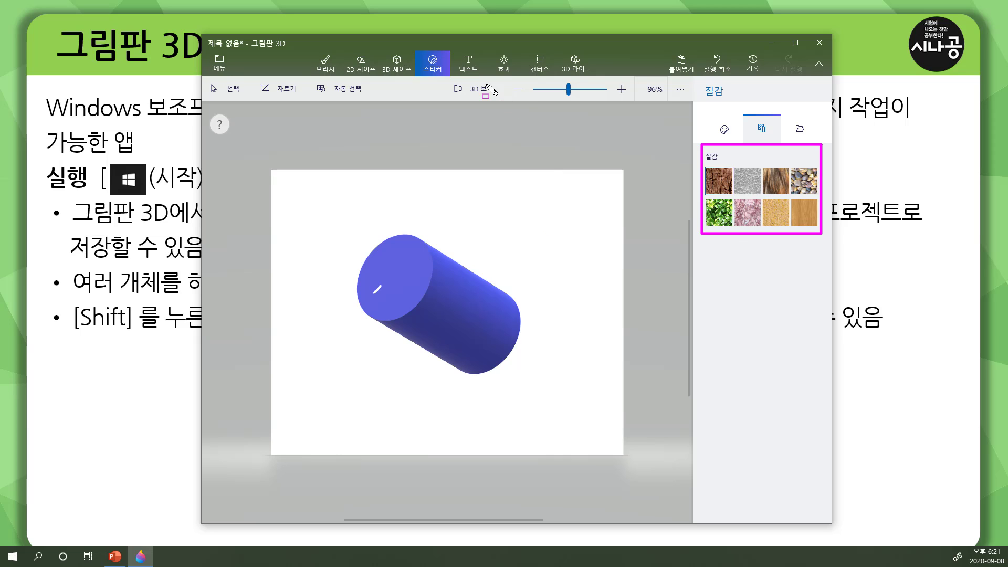
key(Escape)
Show the 2D text options and review the font, size, color, style and alignment settings
click(467, 65)
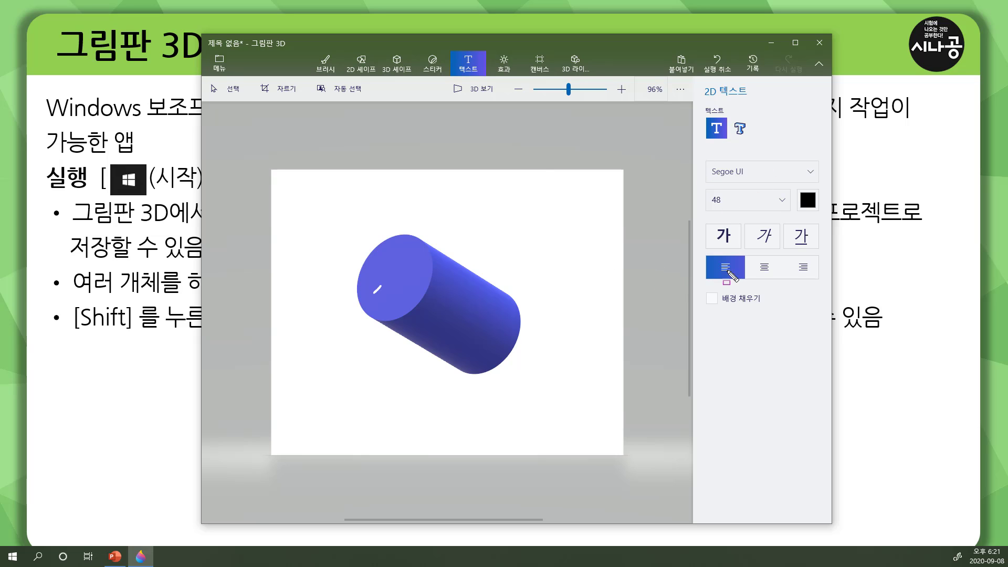
mouse_move(702, 218)
mouse_down()
mouse_move(799, 286)
mouse_move(828, 286)
mouse_up()
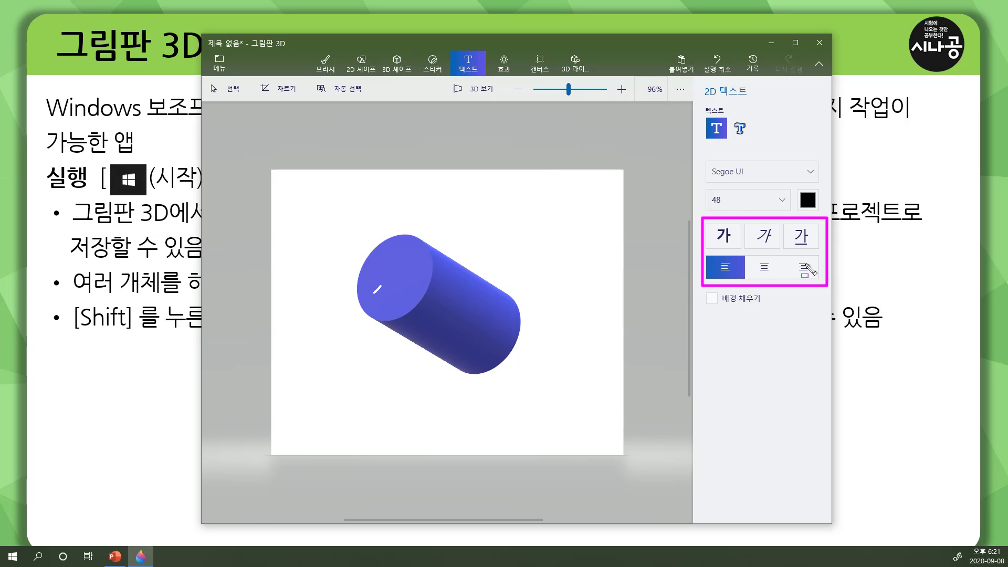
mouse_move(705, 155)
mouse_down()
mouse_move(790, 210)
mouse_move(821, 218)
mouse_up()
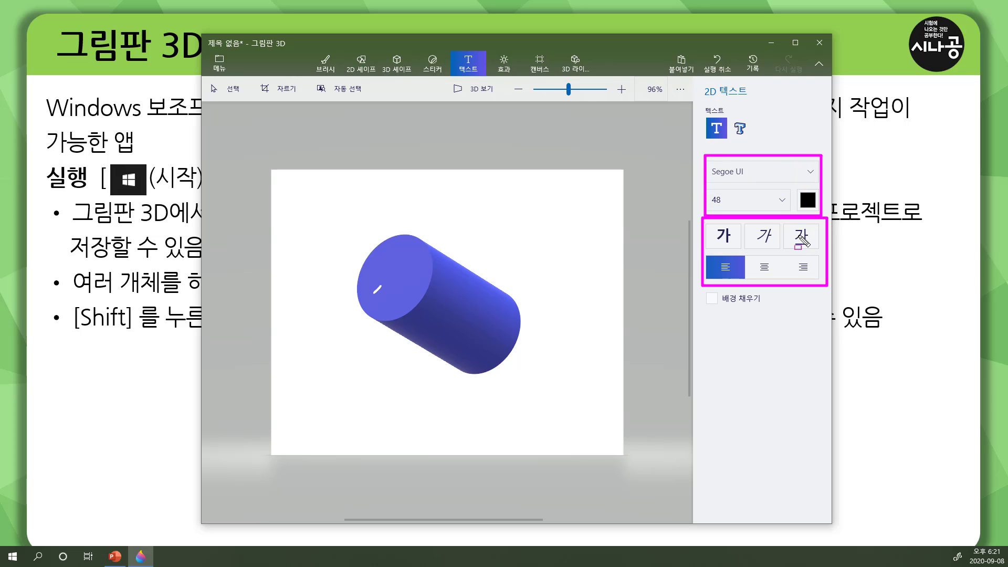
Show the effects and review the color filters and the light wheel
click(505, 66)
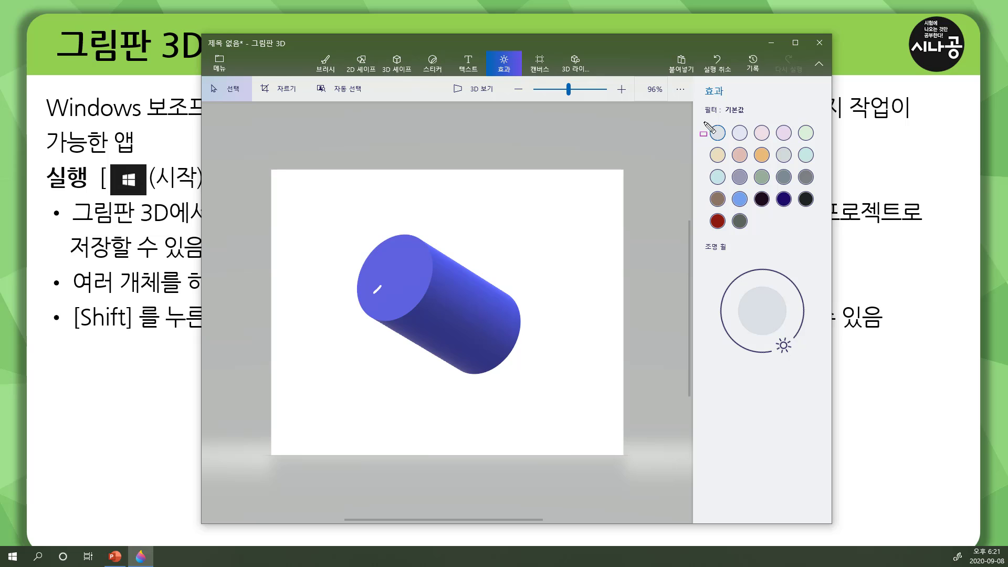
mouse_move(703, 121)
mouse_down()
mouse_move(771, 222)
mouse_move(824, 238)
mouse_up()
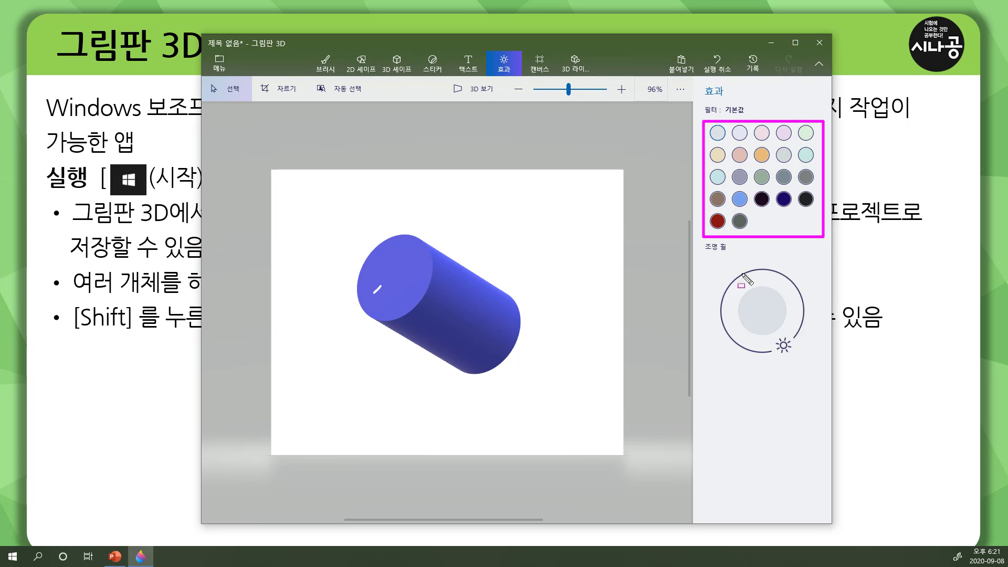
drag(710, 259, 812, 364)
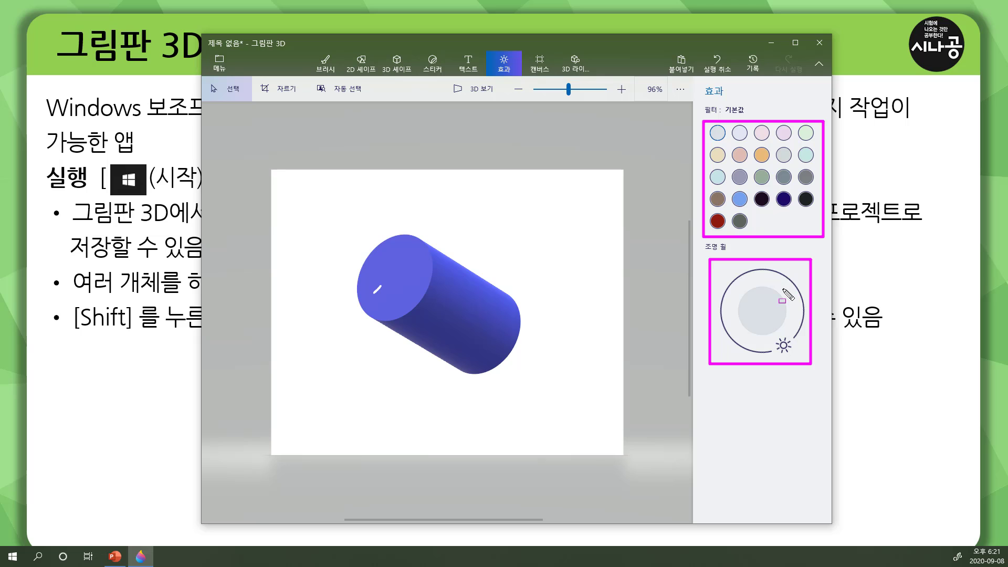
key(Escape)
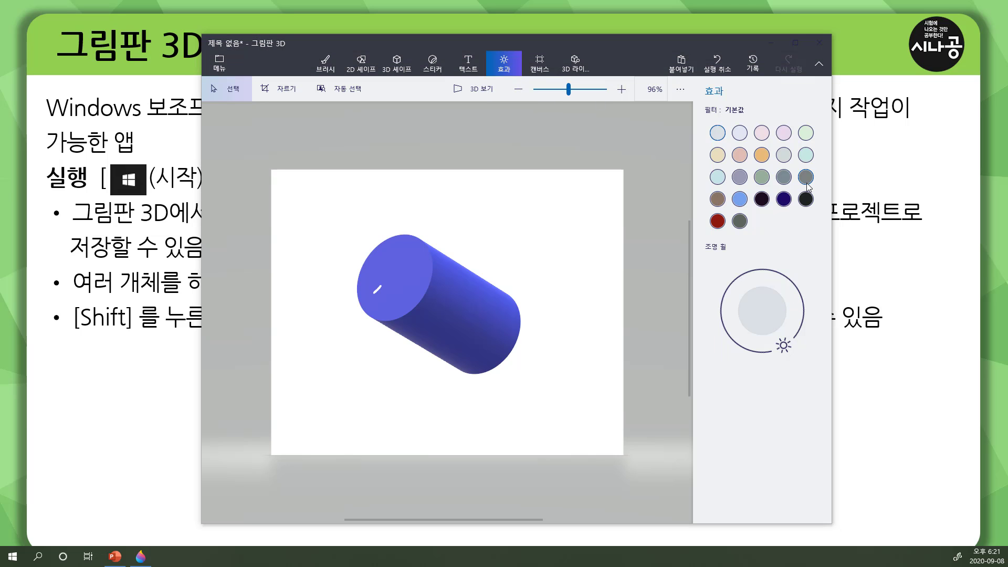
Try the 황갈색, 꿀 and 태피 color filters on the cylinder scene
click(741, 156)
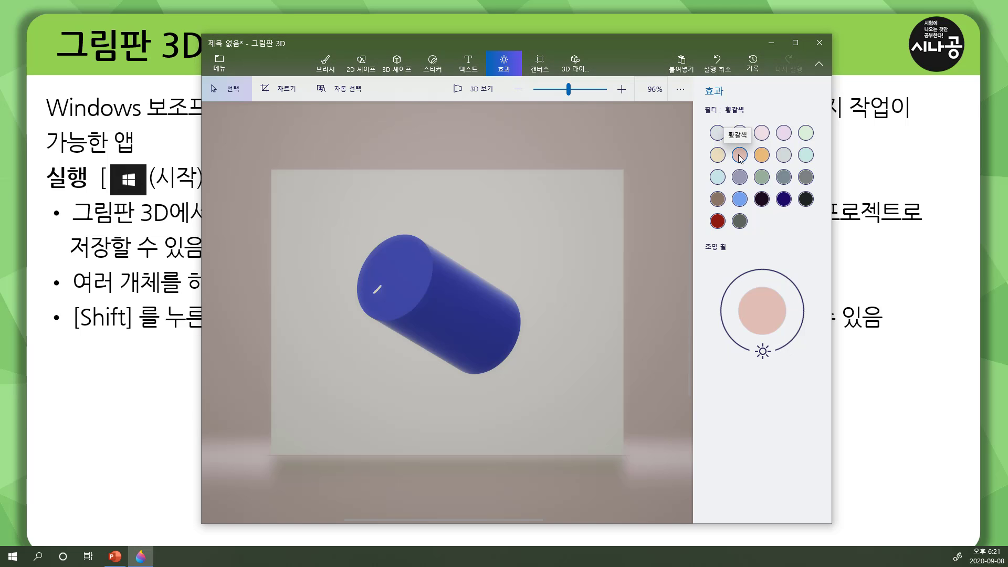
click(739, 133)
click(762, 155)
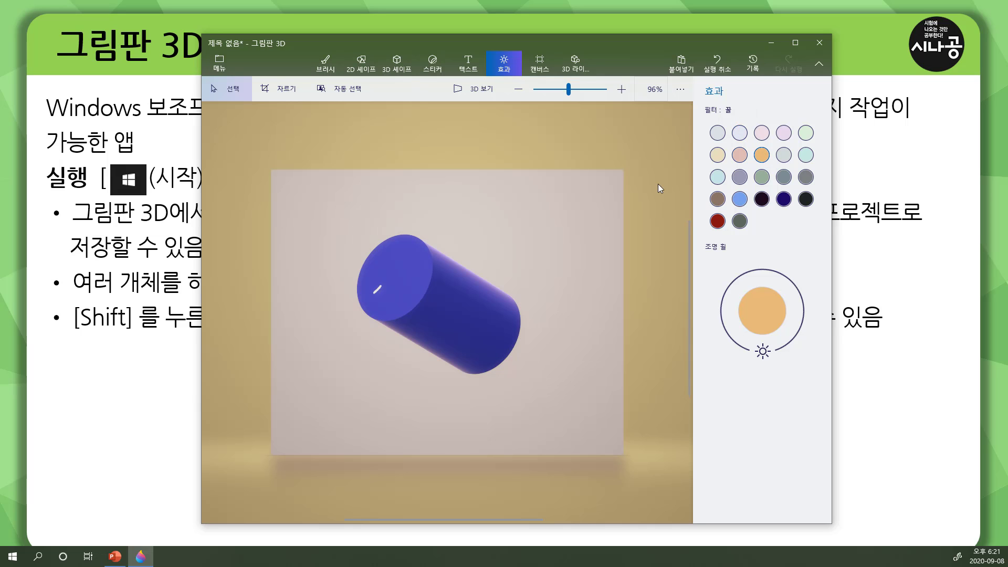
click(784, 133)
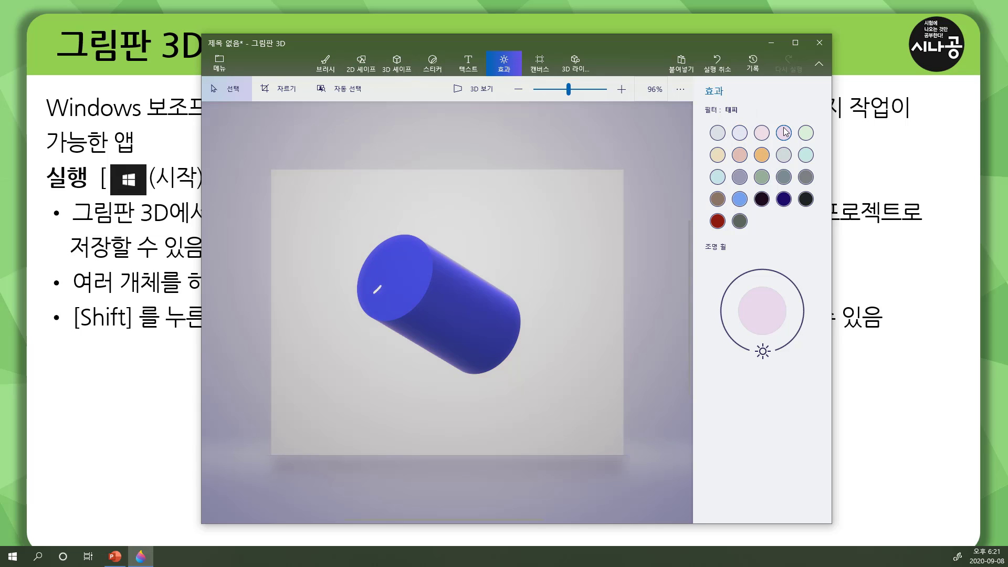
Apply the 밤 (Minecraft) filter to the scene and turn the light source to about three o'clock on the light wheel
click(762, 199)
mouse_move(723, 300)
mouse_down()
mouse_move(728, 286)
mouse_move(783, 279)
mouse_move(732, 281)
mouse_move(729, 322)
mouse_move(790, 346)
mouse_move(809, 337)
mouse_move(817, 292)
mouse_move(799, 262)
mouse_move(830, 318)
mouse_up()
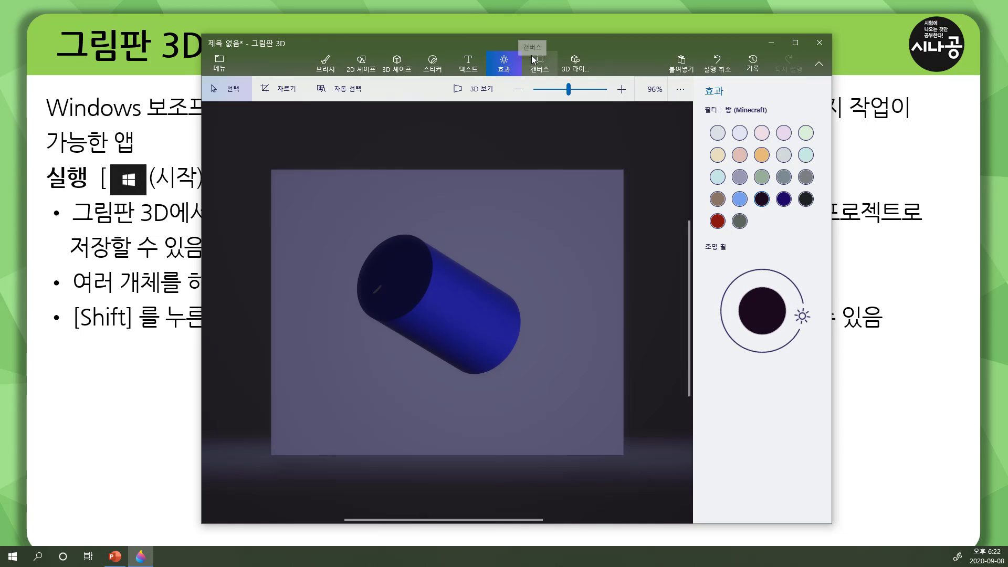
Show the canvas options and review the width and height, aspect ratio lock, image resizing with the canvas, and size units
click(541, 66)
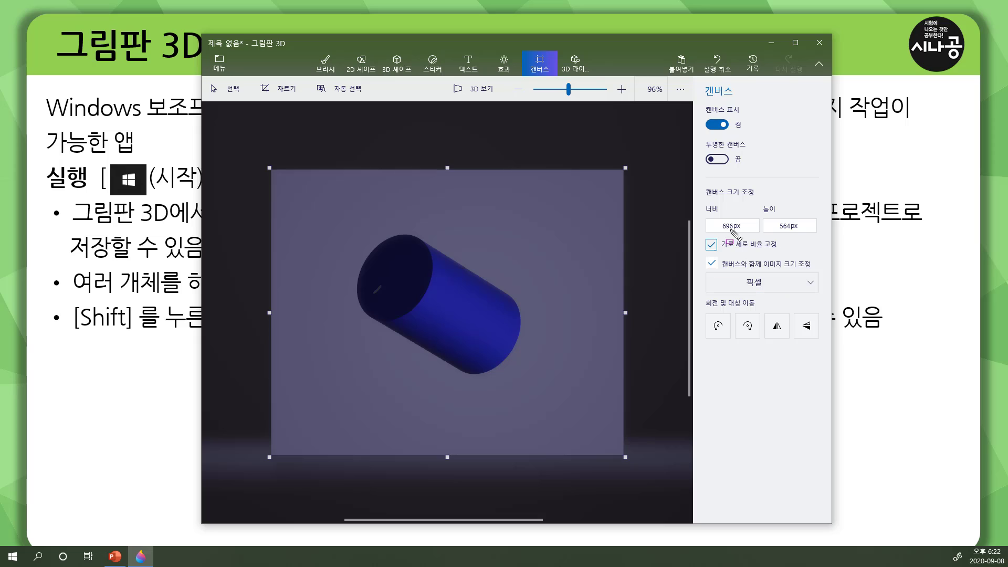
mouse_move(701, 196)
mouse_down()
mouse_move(754, 234)
mouse_move(815, 241)
mouse_up()
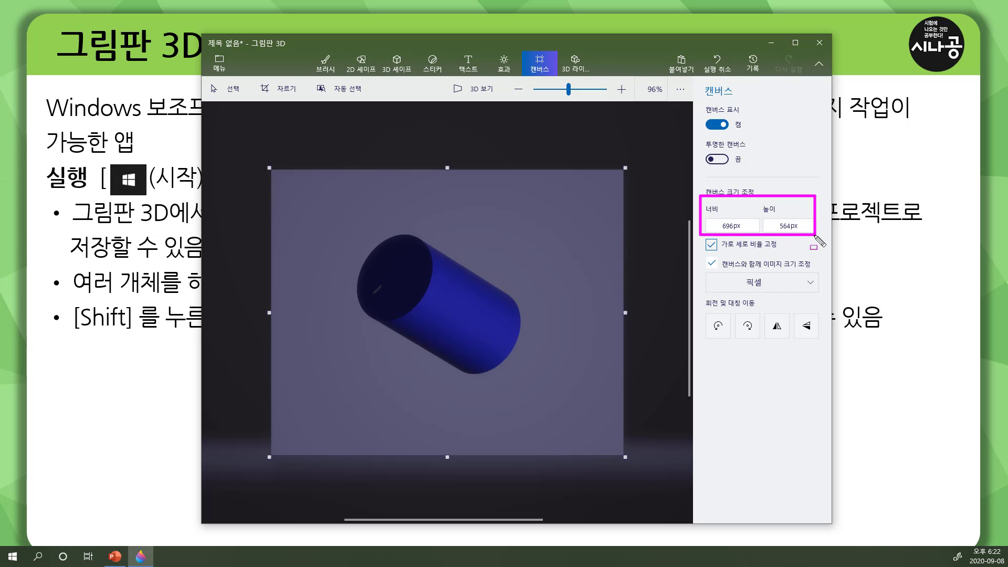
drag(705, 251, 784, 251)
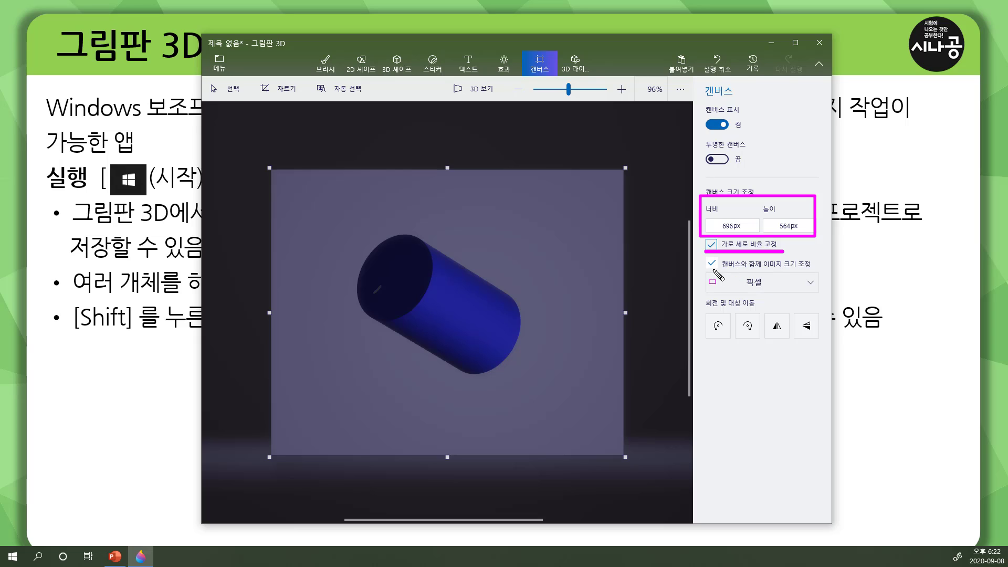
drag(713, 269, 817, 269)
key(Escape)
click(782, 282)
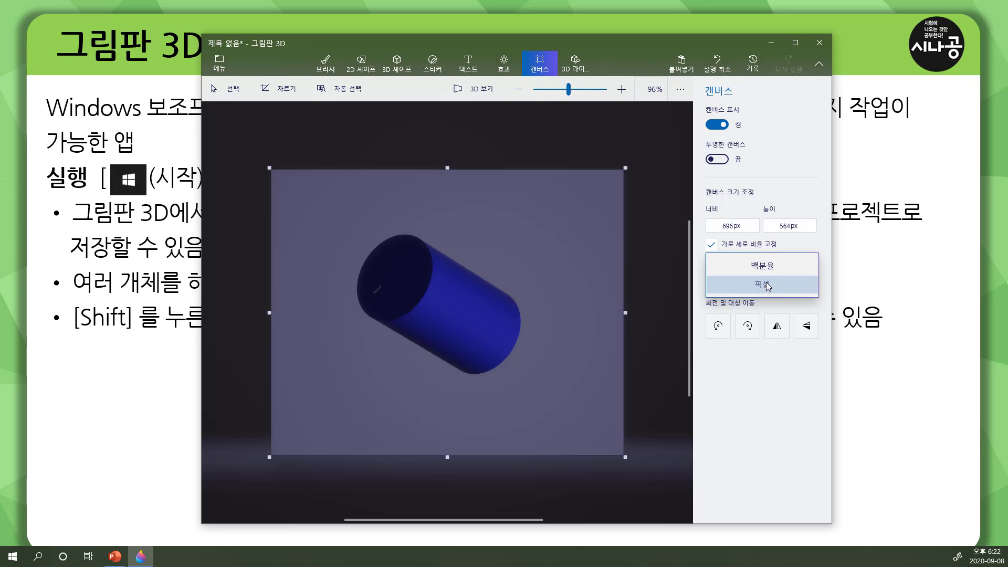
click(759, 286)
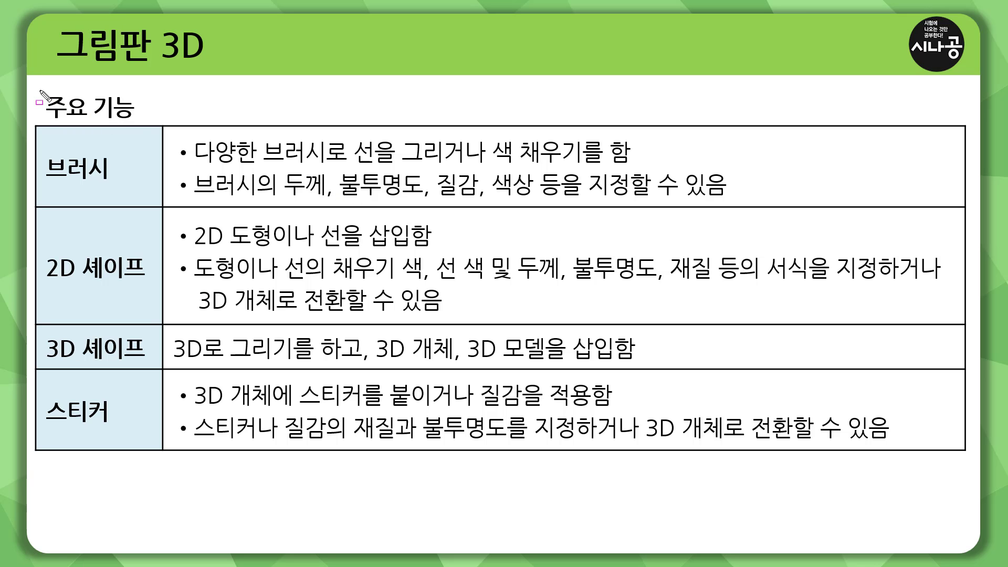
drag(42, 91, 141, 122)
drag(43, 148, 114, 191)
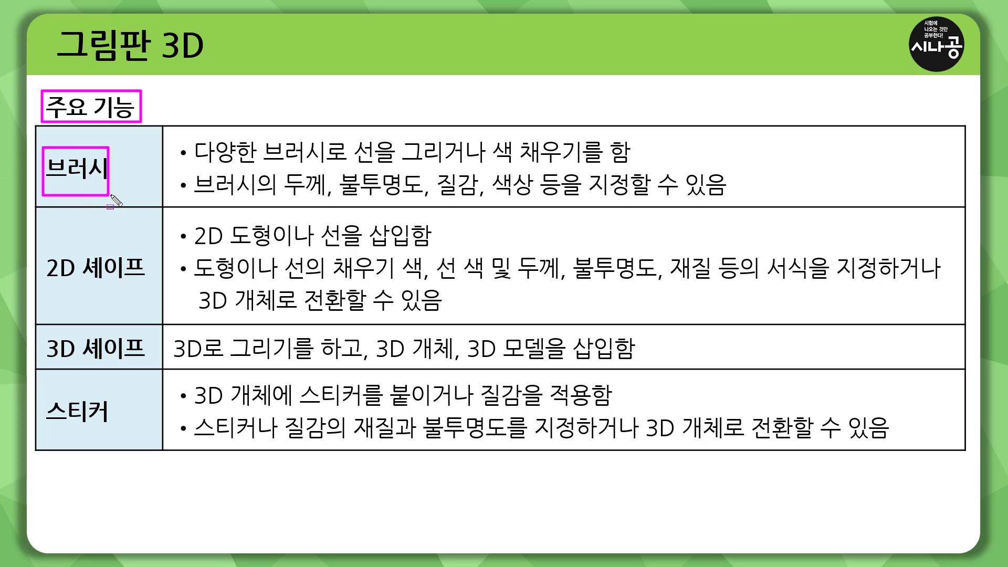
drag(44, 250, 148, 283)
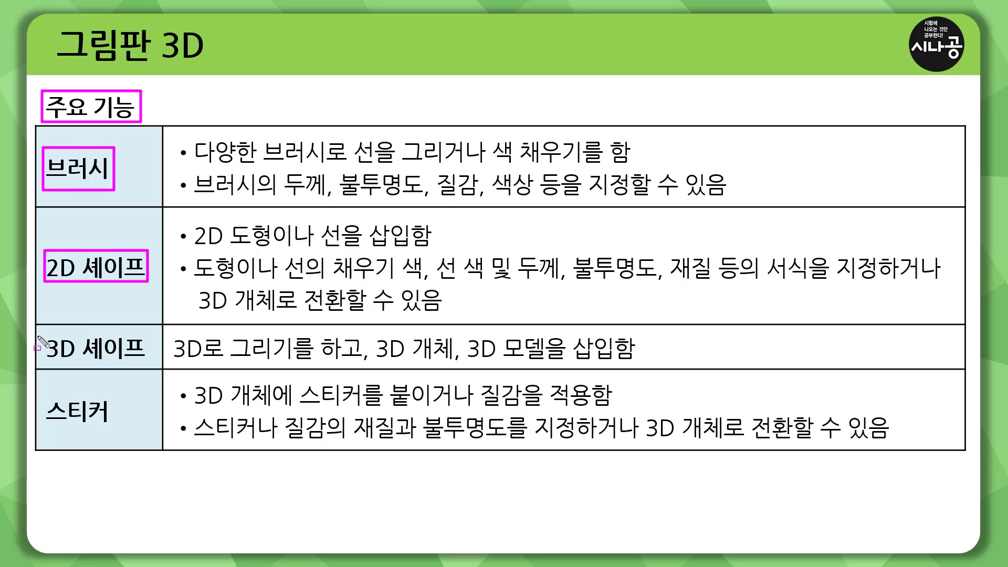
drag(45, 332, 163, 365)
drag(35, 400, 100, 426)
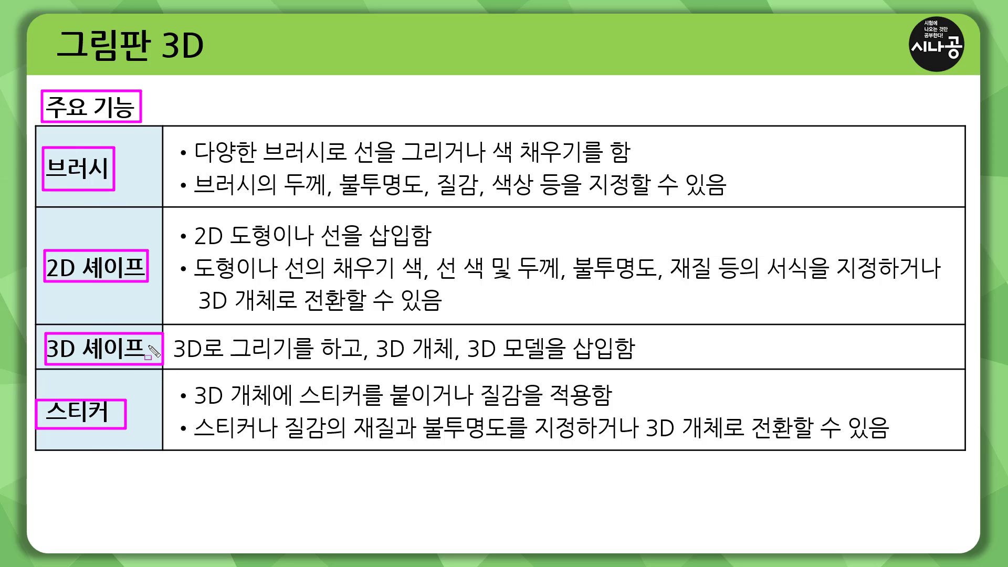
key(Escape)
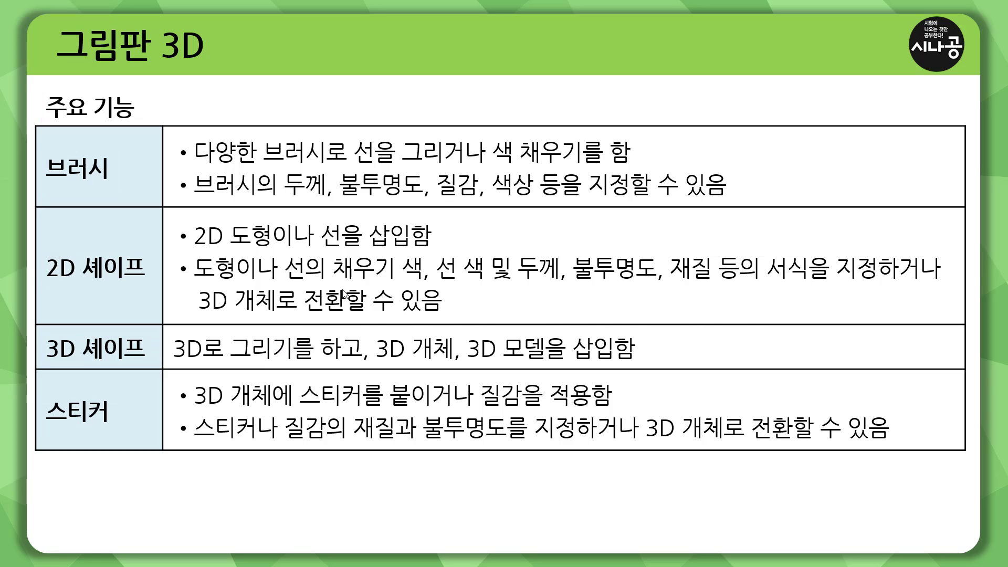
click(294, 271)
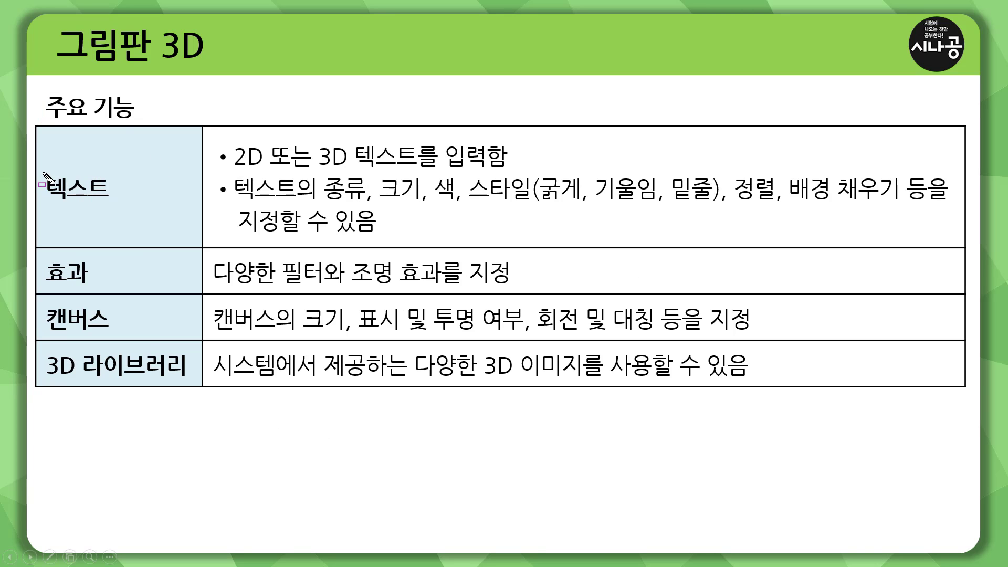
drag(43, 173, 121, 206)
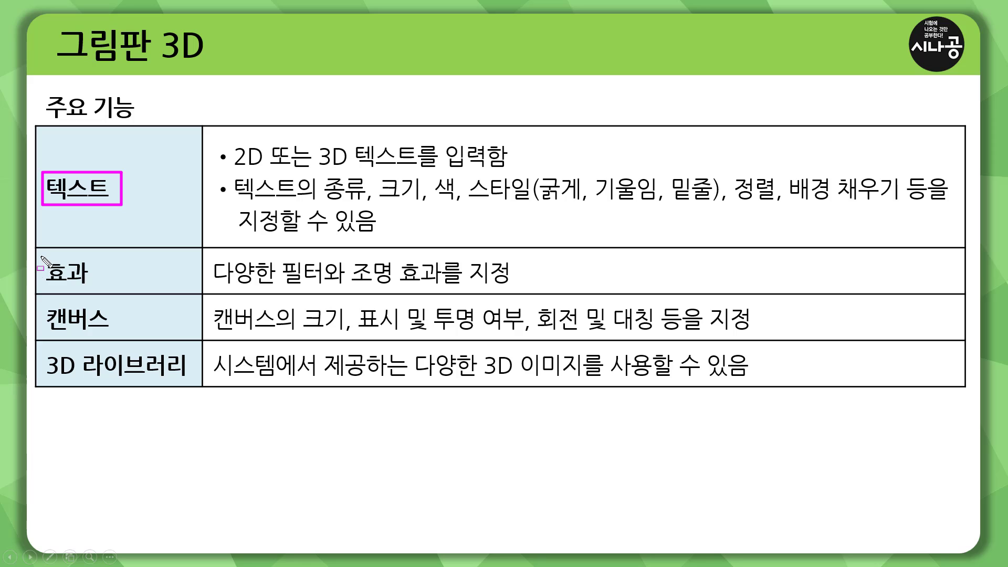
mouse_move(41, 256)
mouse_down()
mouse_move(184, 379)
mouse_move(202, 374)
mouse_up()
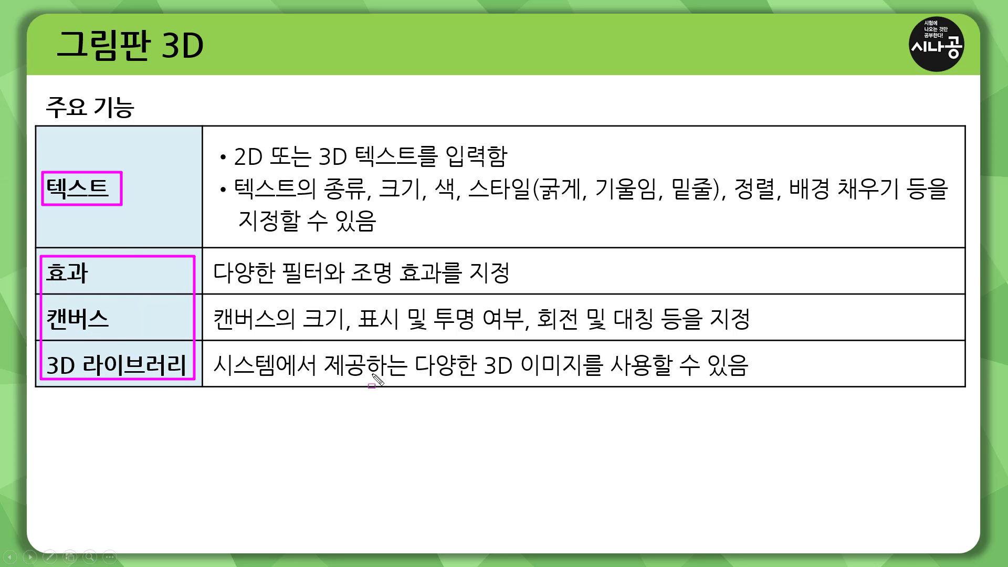
key(e)
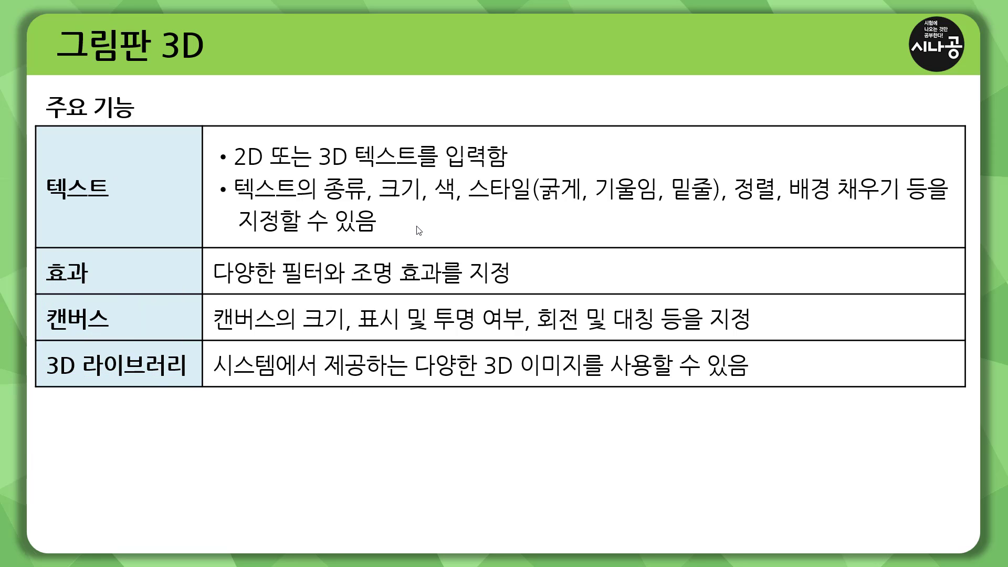